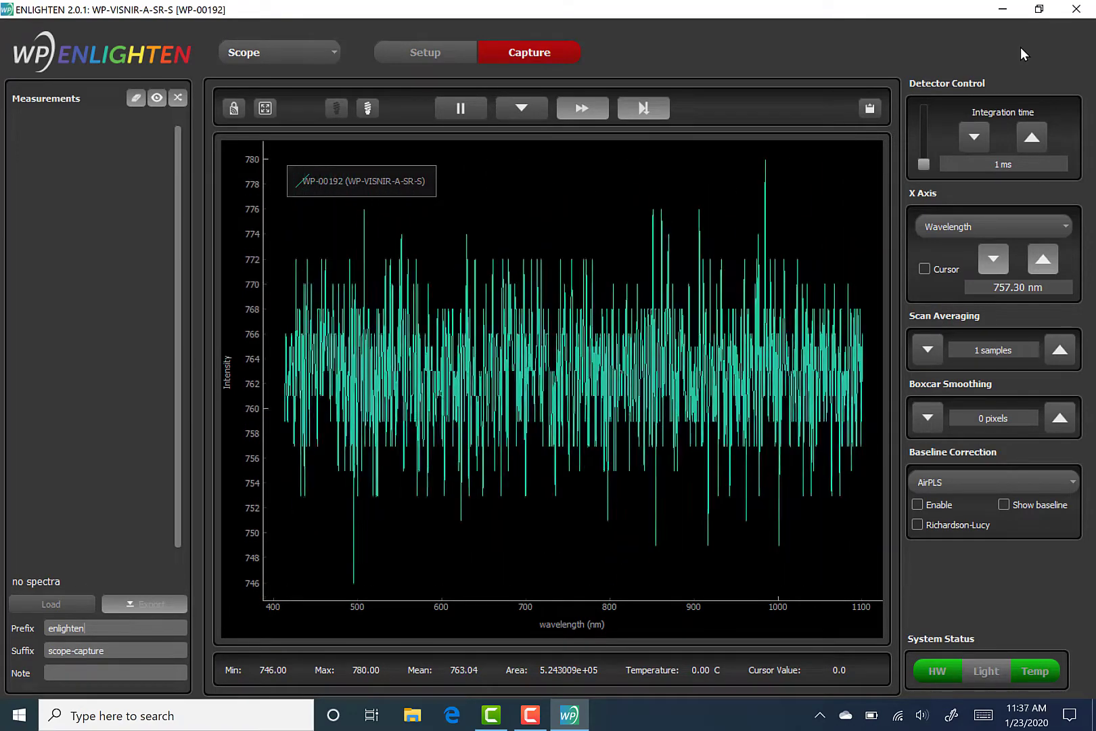
- Open the Scope mode dropdown to list the modes from Hardware through Relative Irradiance
left_click(1021, 47)
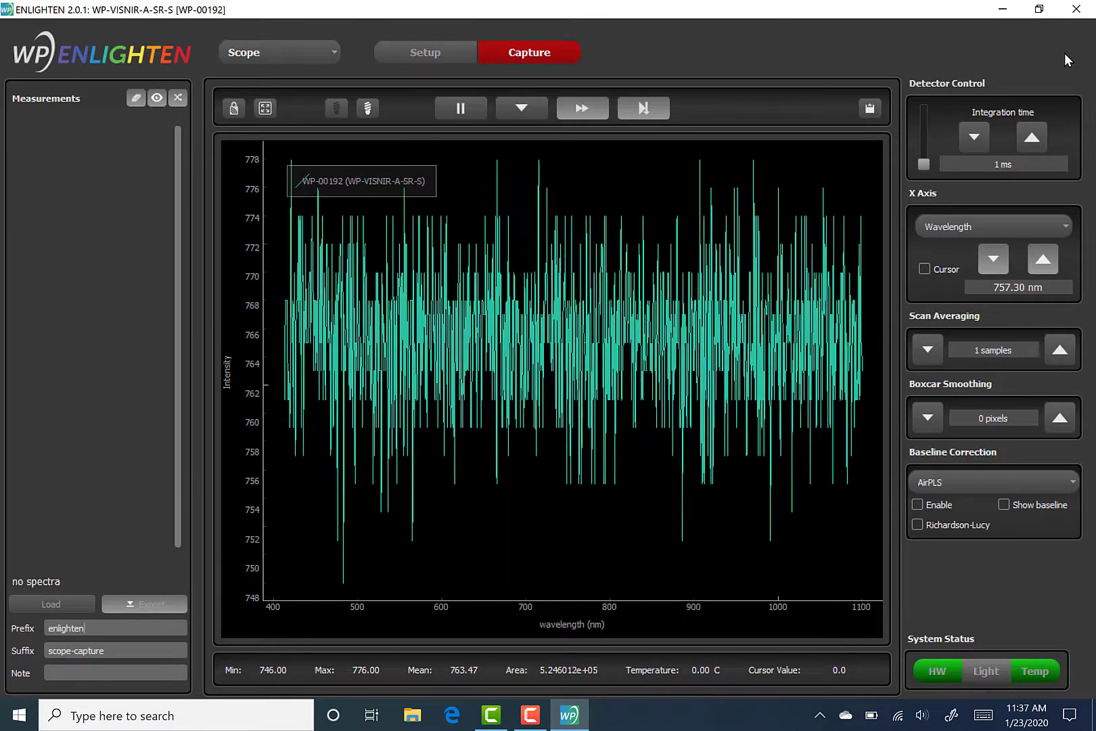
left_click(1064, 52)
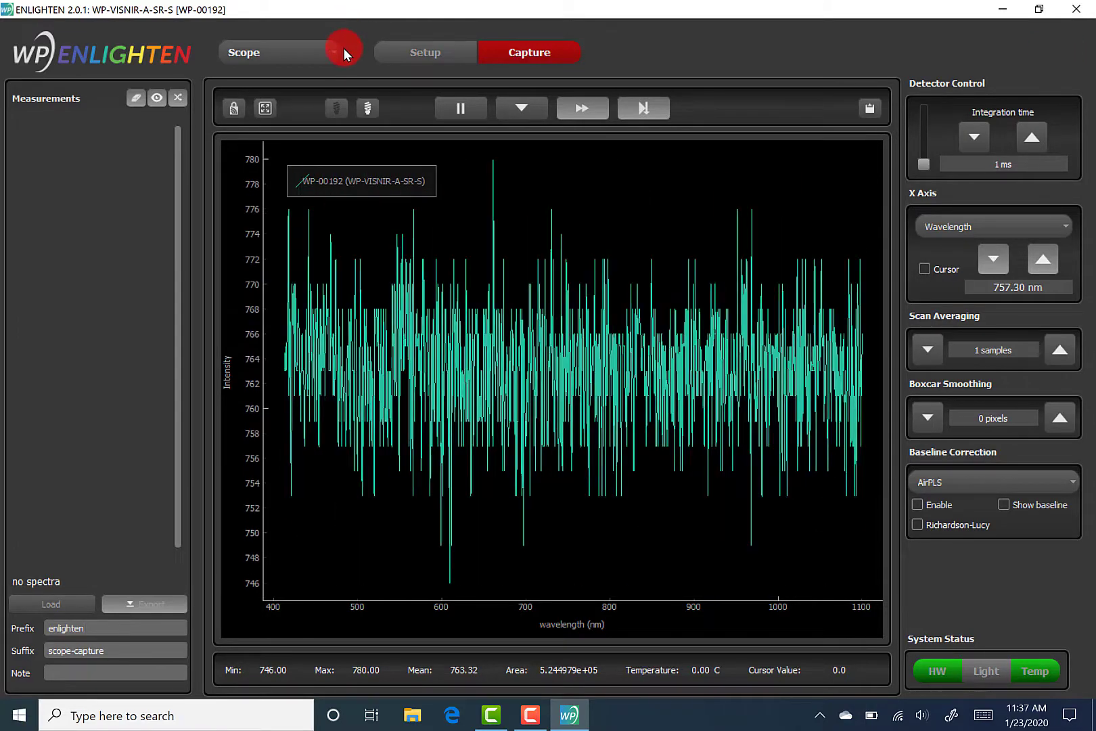
- Select Refl/Trans as the measurement mode to show its dark and reference setup page
left_click(328, 52)
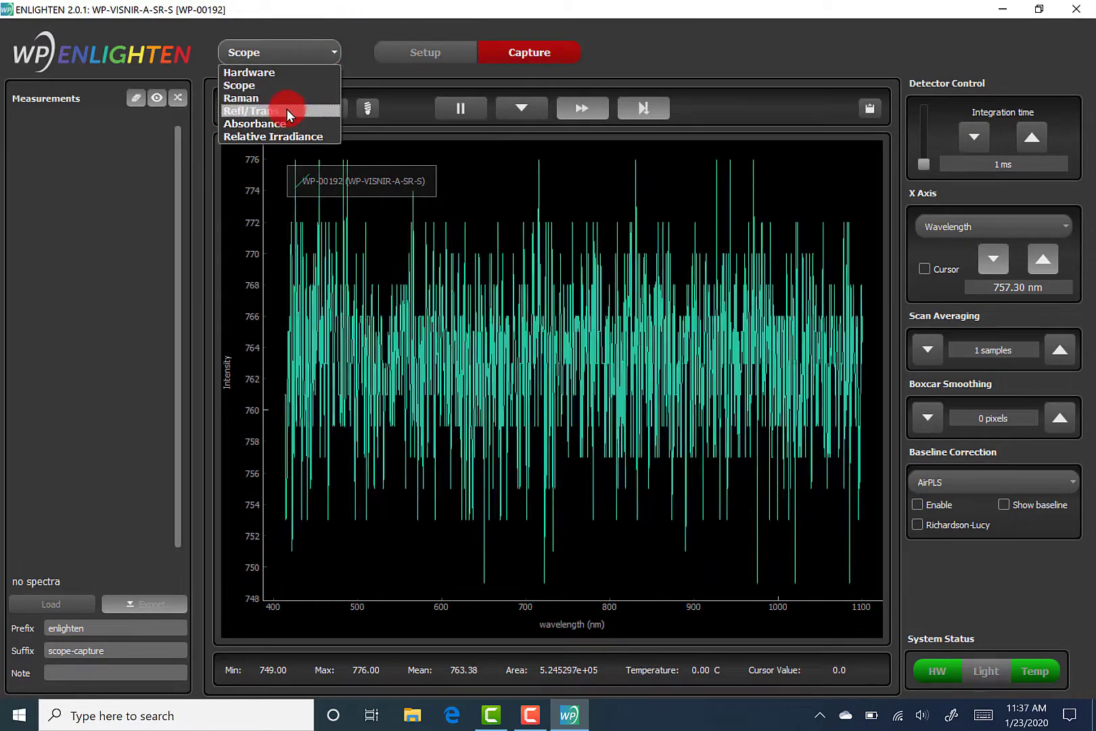
left_click(284, 112)
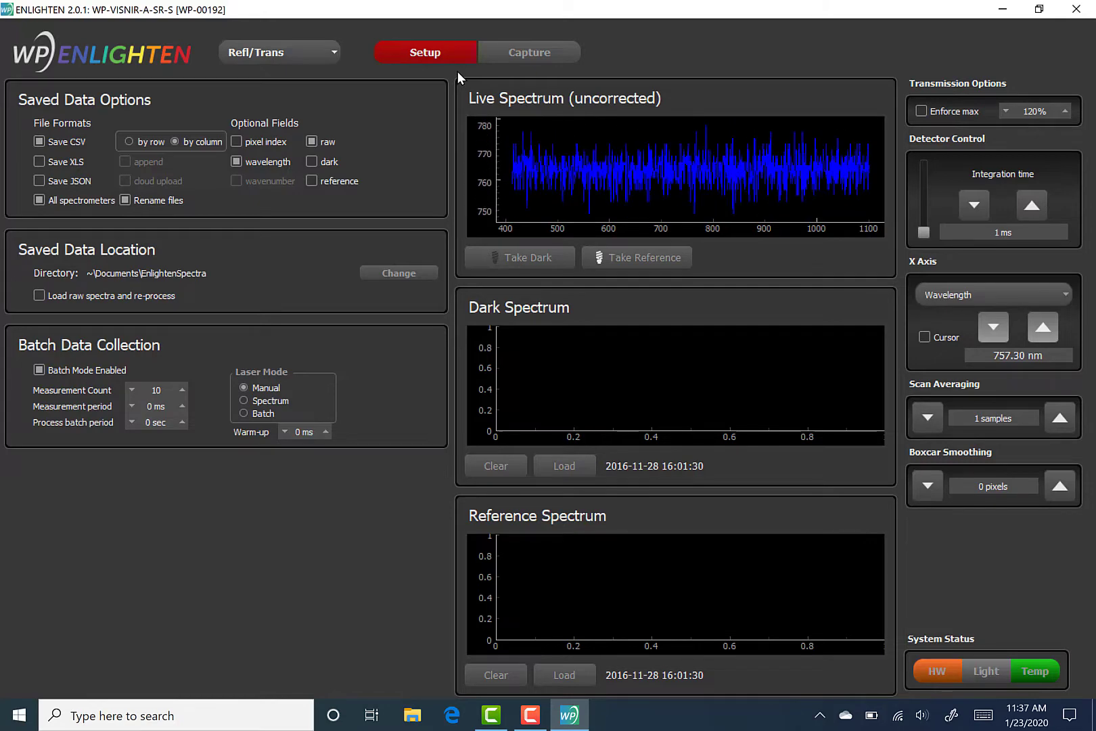
- Show the Refl/Trans Capture graph and enforce a 70% transmission maximum
left_click(530, 52)
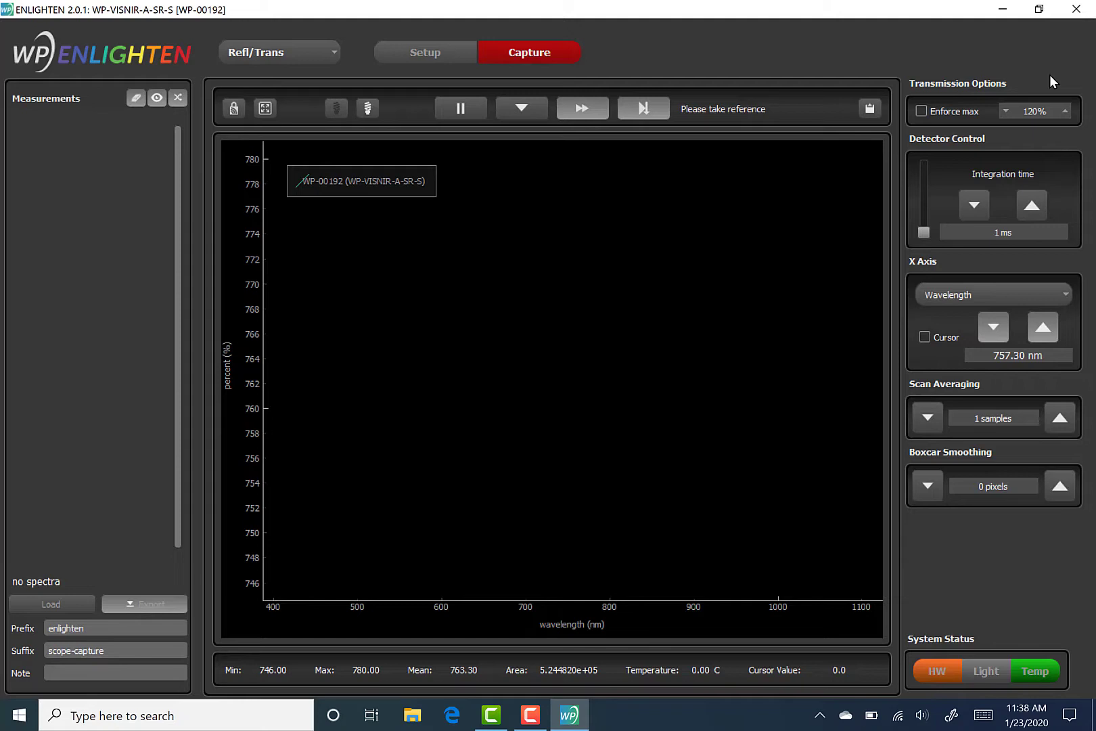
left_click(921, 111)
left_click(1065, 111)
- Switch the measurement mode back to Scope to resume the live noise spectrum
left_click(330, 54)
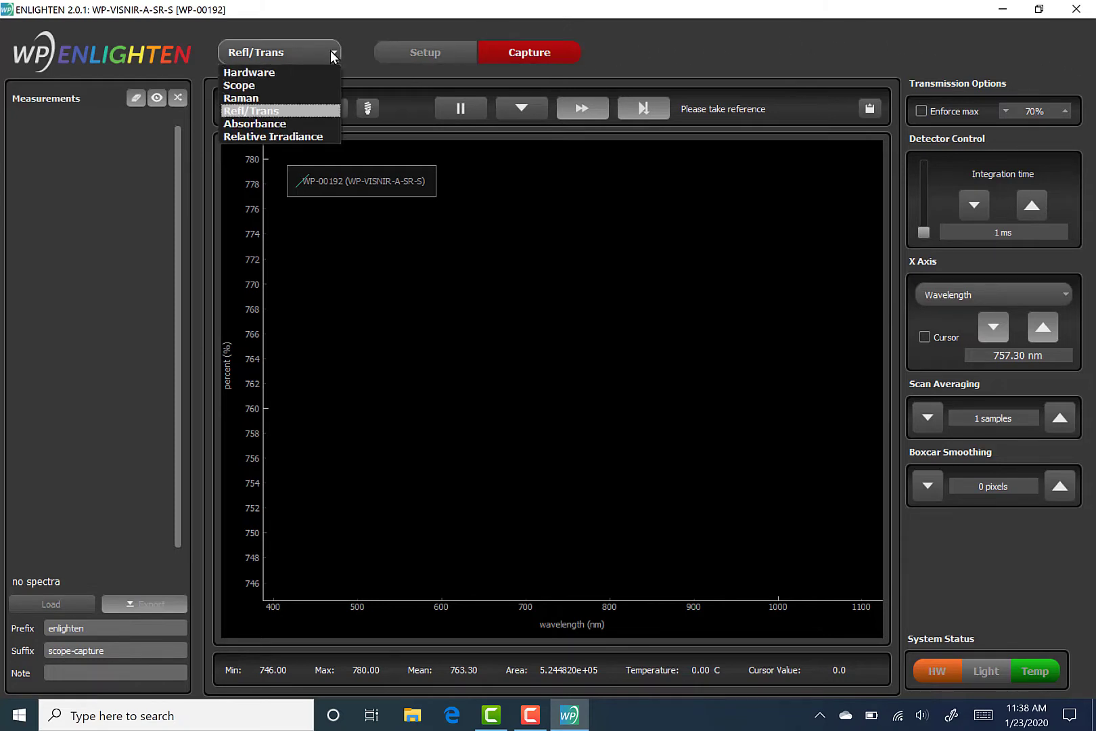
left_click(272, 86)
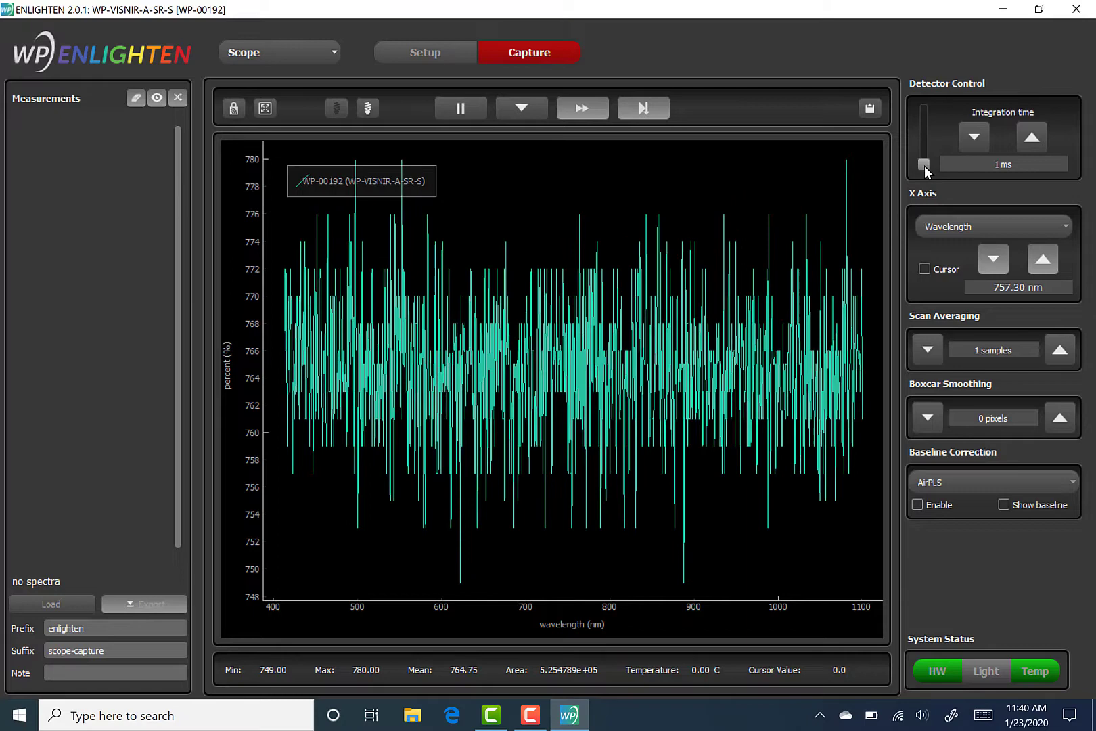
- Set the integration time to 5 ms
left_click_drag(926, 168, 929, 193)
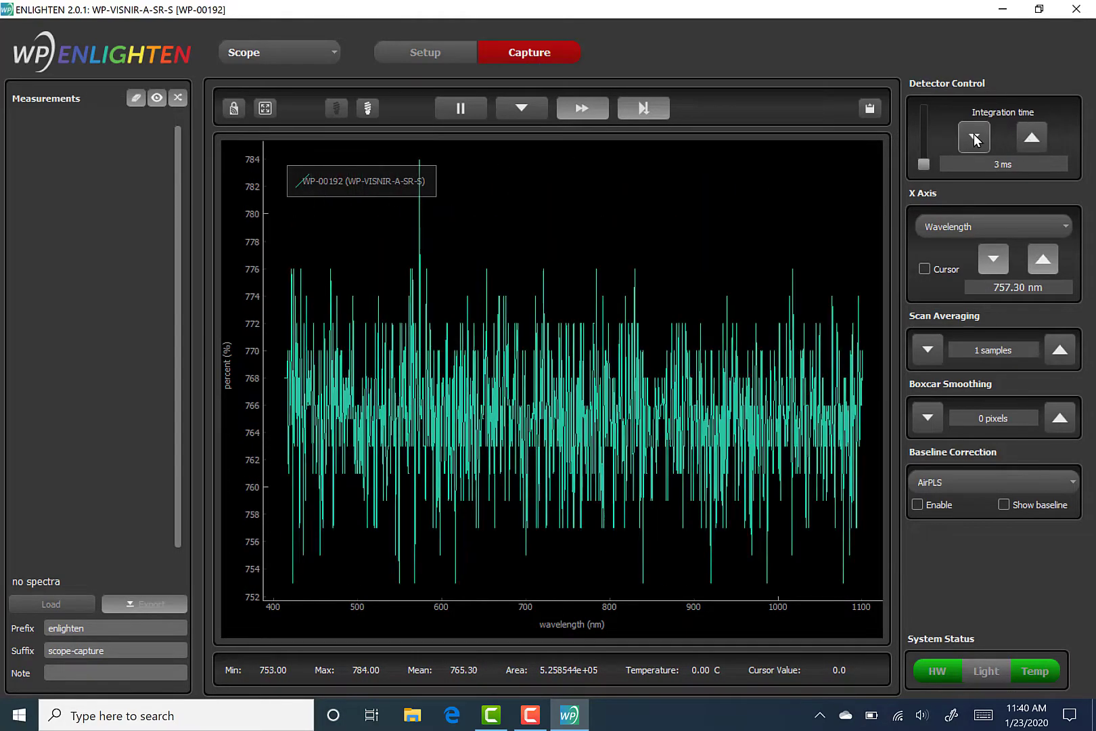
key("Up")
key("Up")
key("Up")
key("Up")
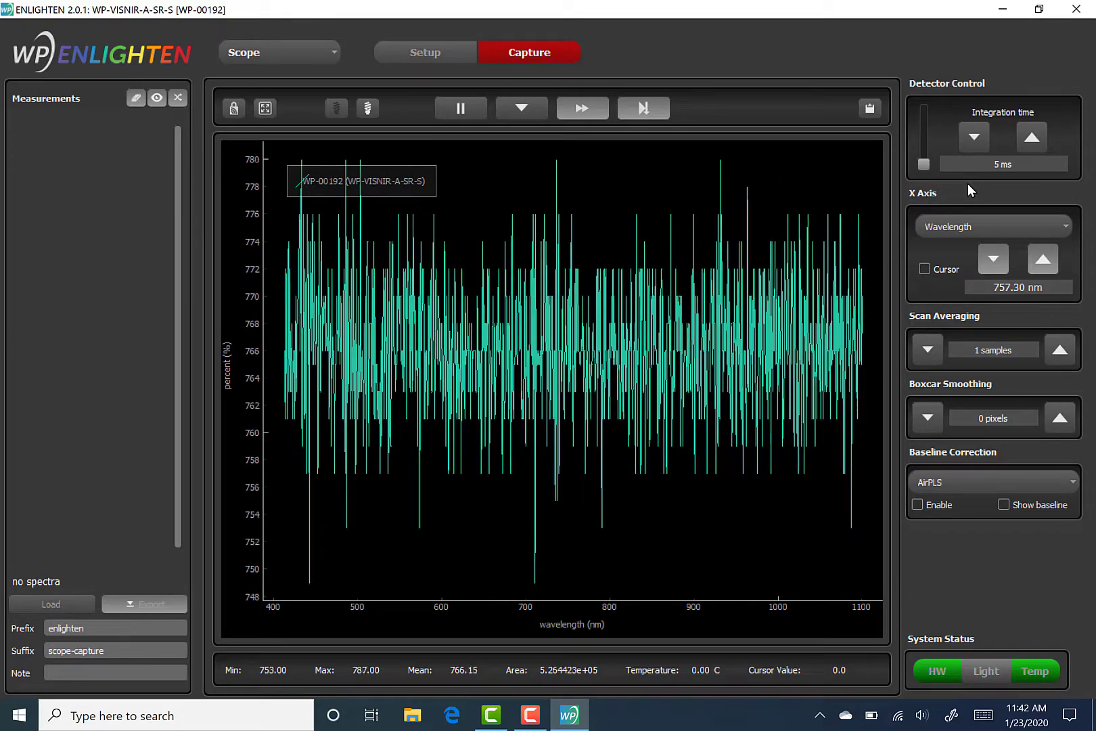
- Keep the Wavelength axis, switch to Raman mode, and show the cursor at 757.30 cm⁻¹
left_click(1064, 228)
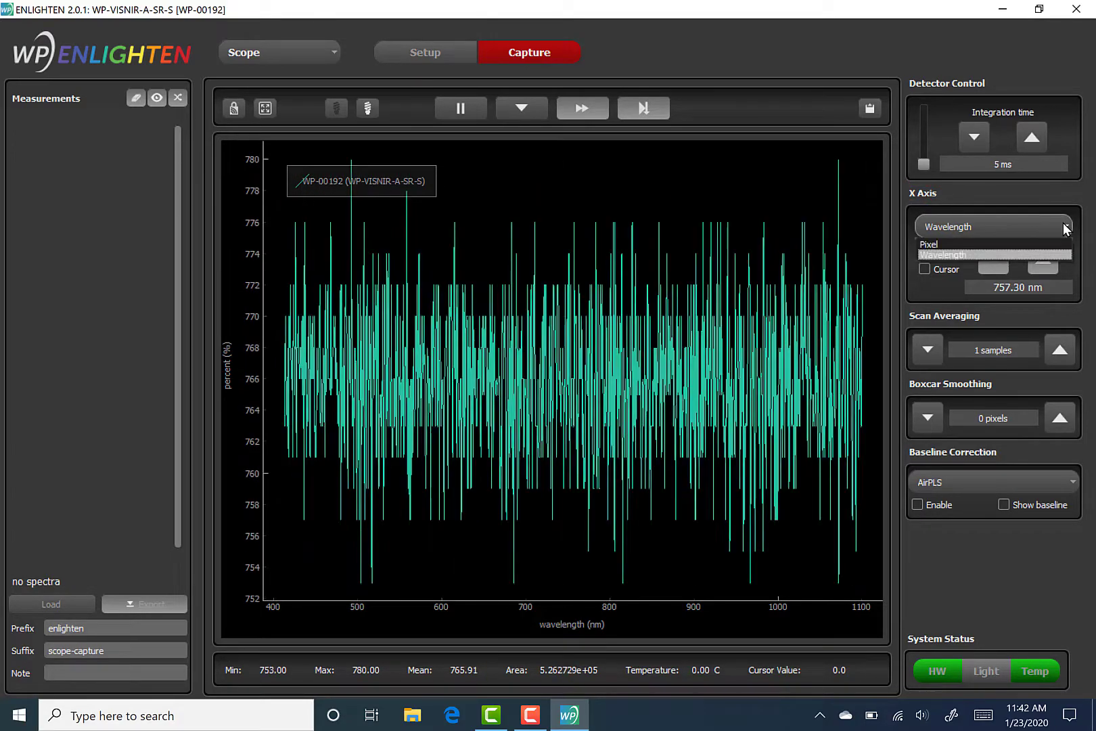
left_click(1079, 245)
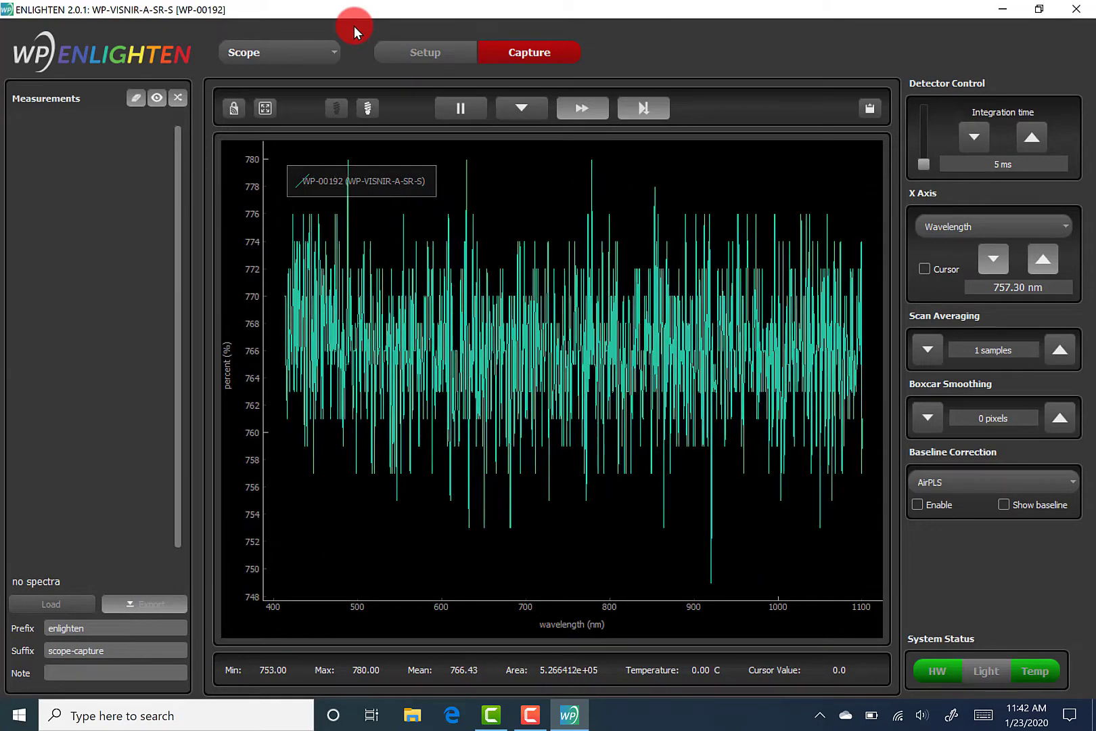
left_click(330, 53)
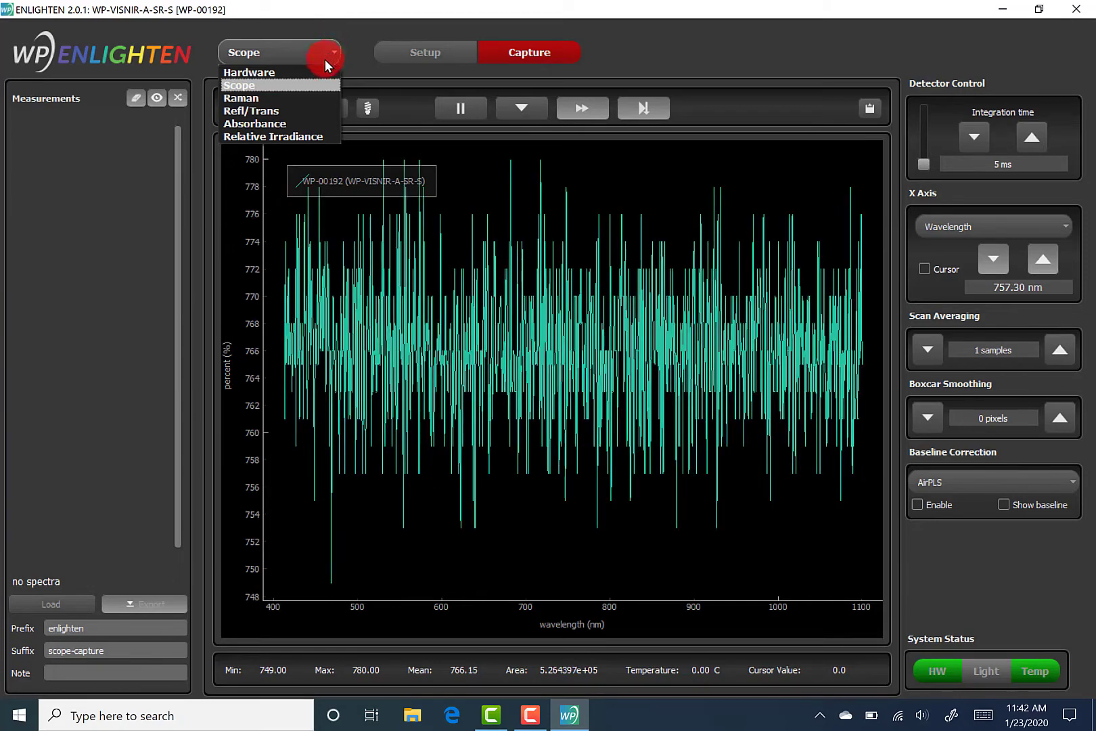
left_click(311, 98)
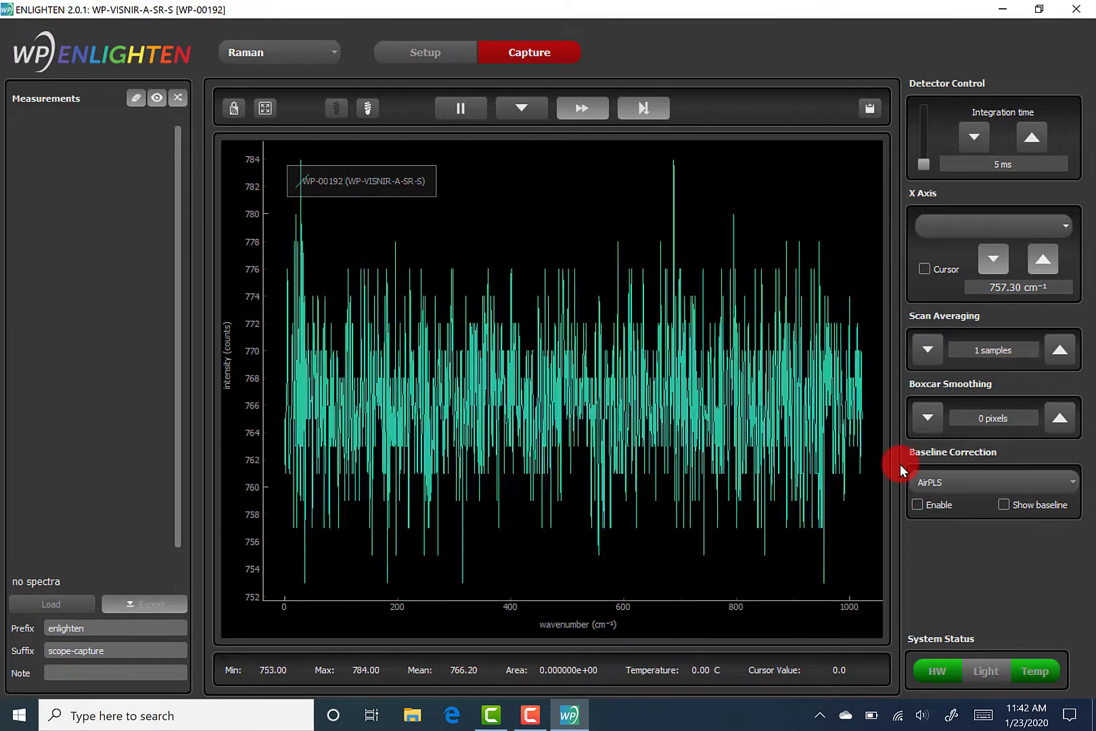
left_click(924, 268)
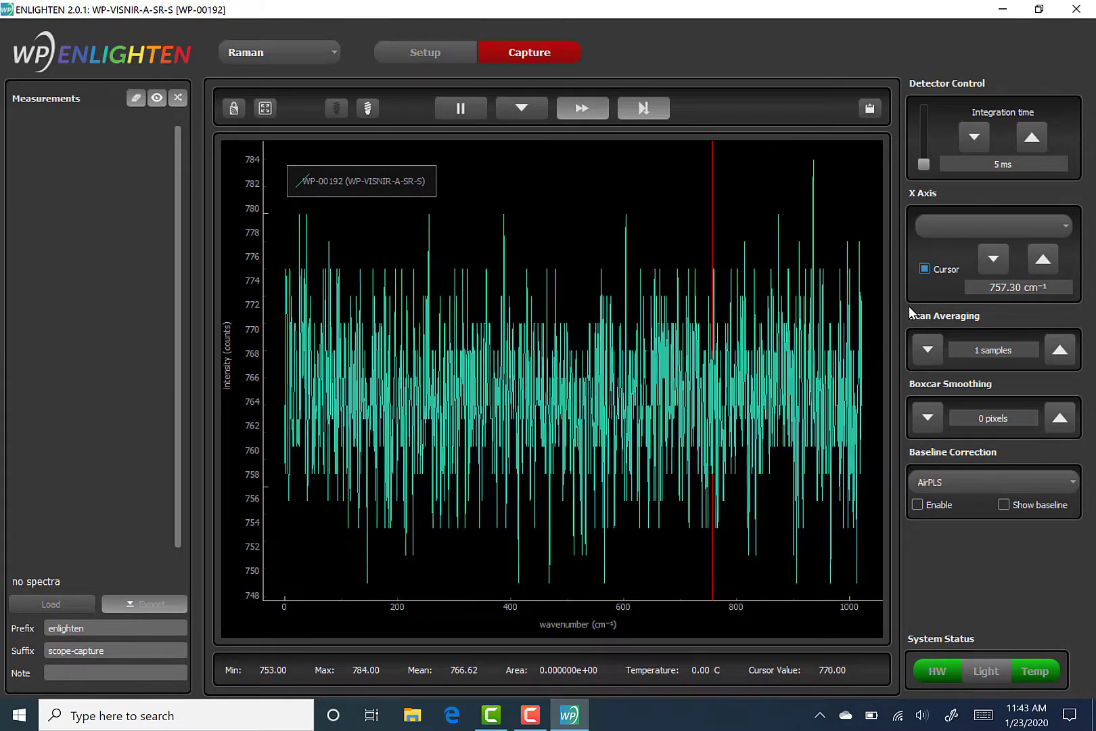
- Step and drag the cursor line along the spectrum, then turn the cursor off
left_click(1042, 257)
left_click(1042, 258)
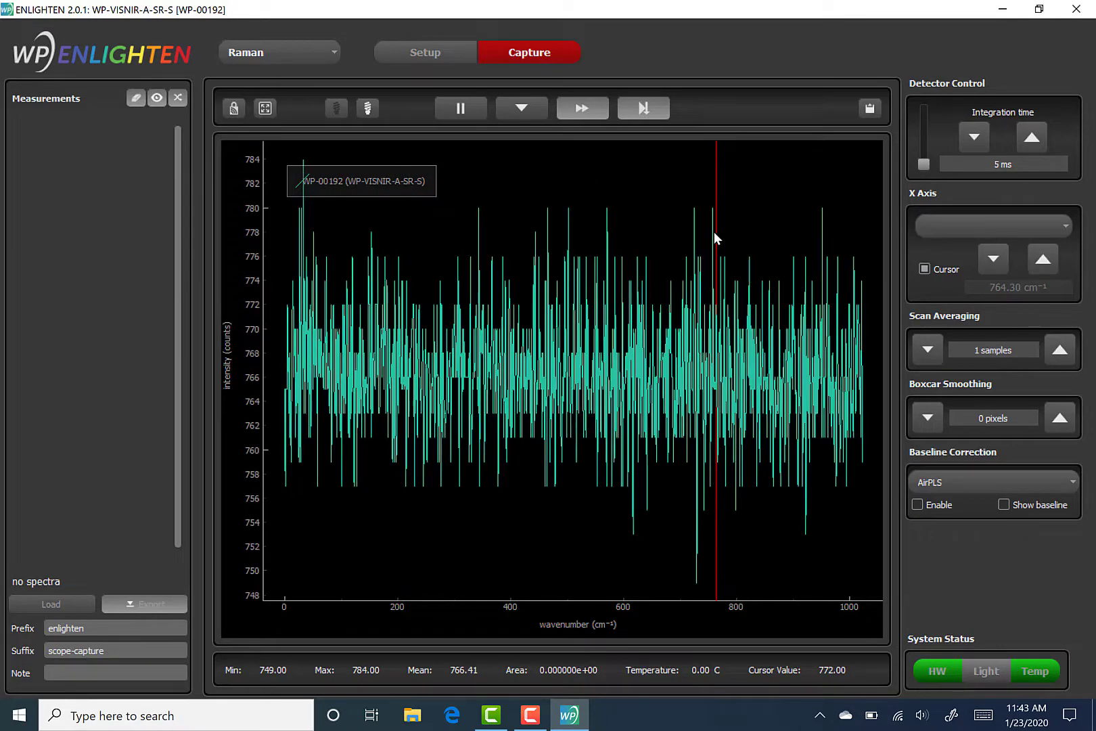
left_click_drag(696, 234, 457, 259)
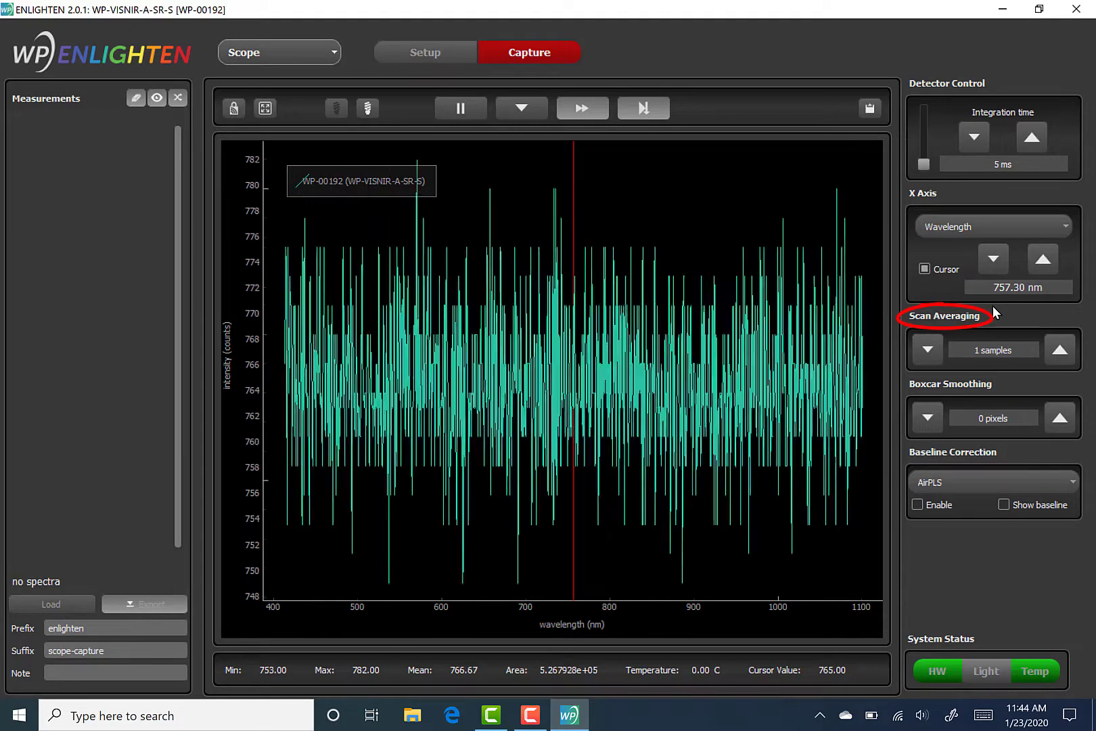
left_click(924, 268)
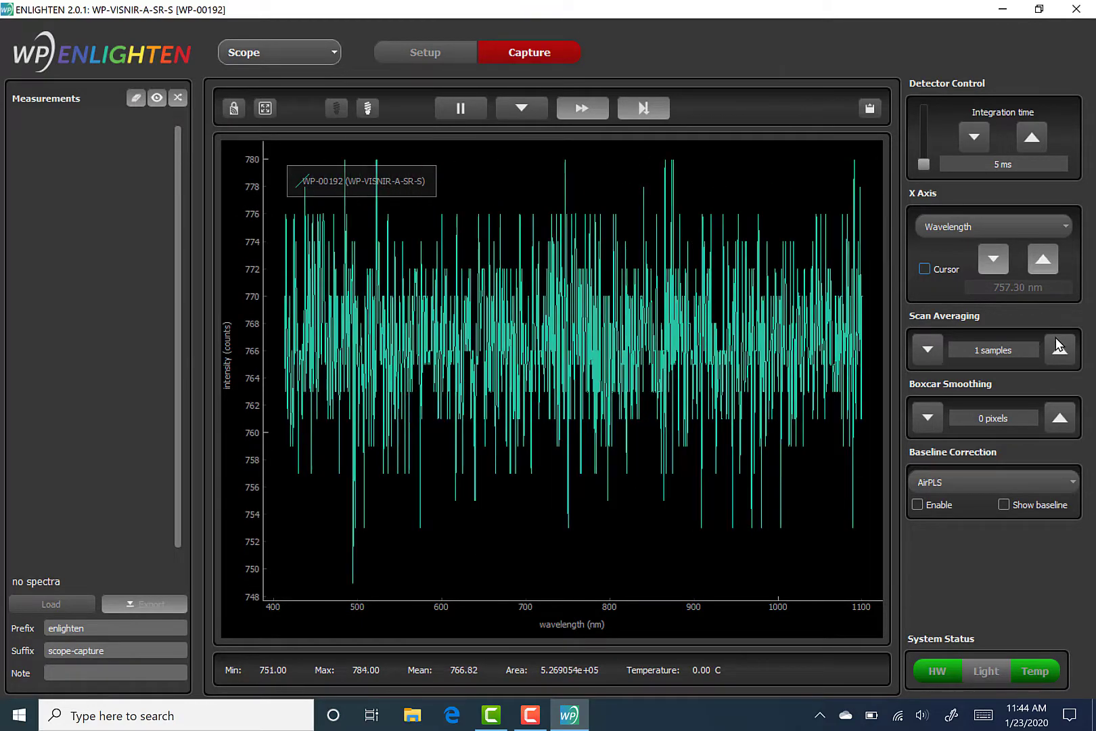
- Step scan averaging through 2, 3 and back to 1, then set it to 15
left_click(1060, 348)
left_click(1060, 348)
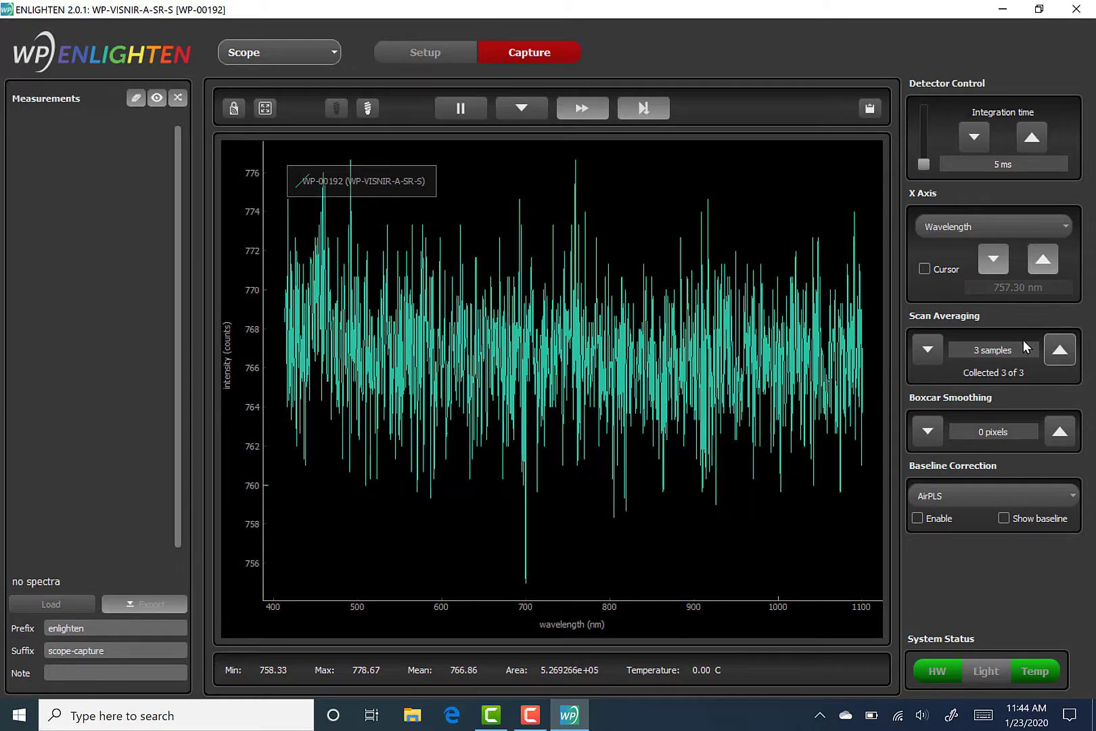
left_click(913, 349)
left_click(913, 347)
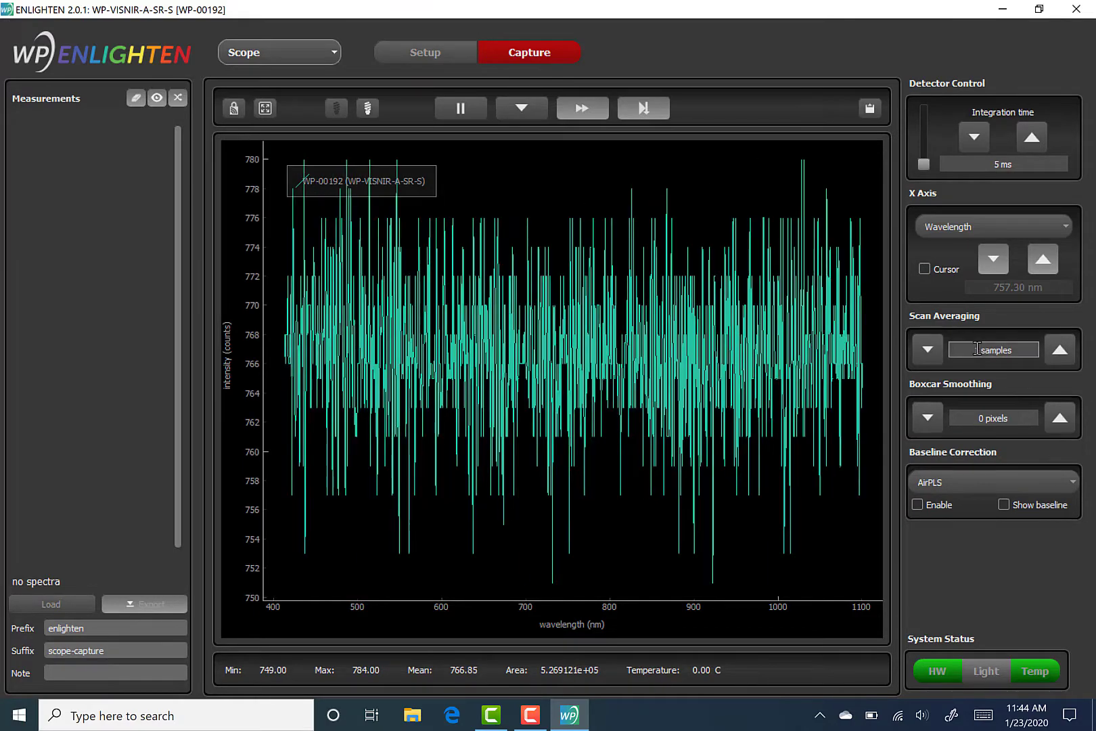
double_click(984, 349)
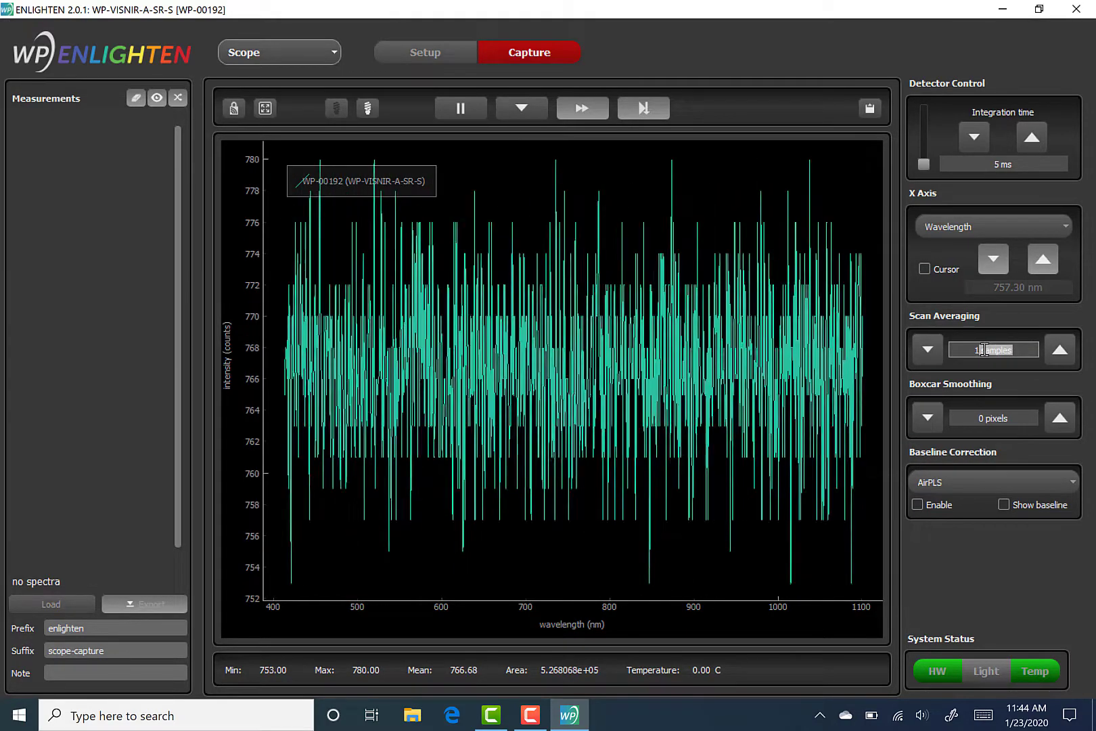
type("5")
key("Return")
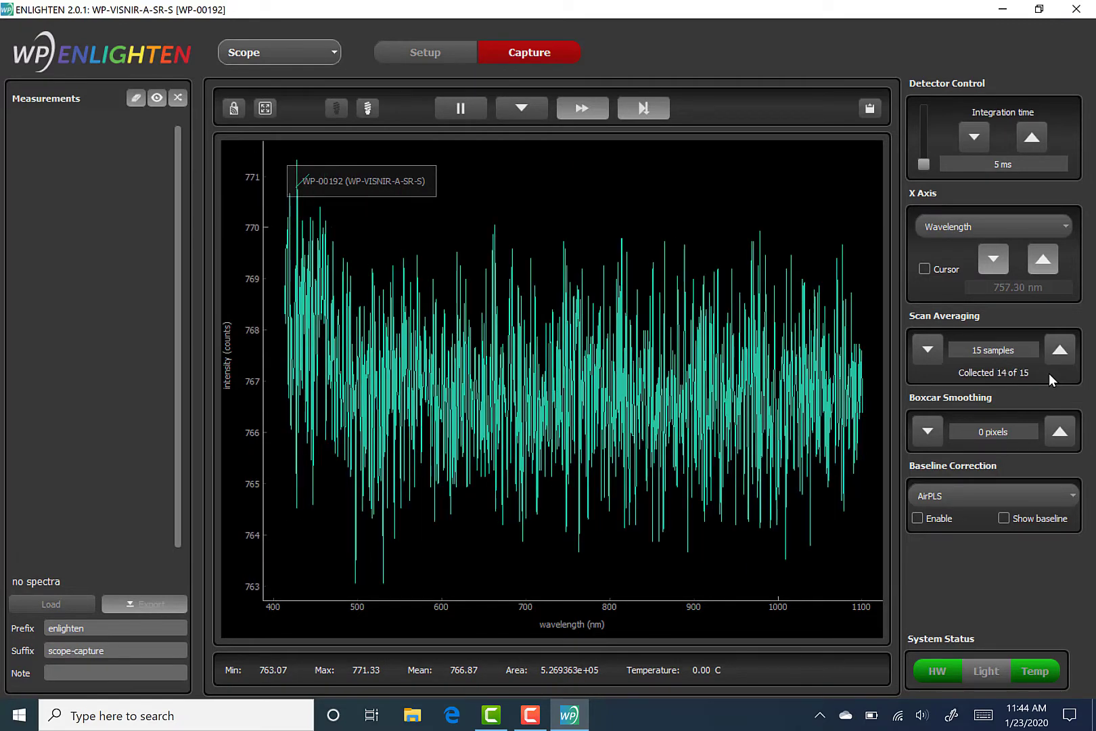
- Reset scan averaging to 1, preview boxcar smoothing up to 6 pixels, then set it to 0
left_click(1059, 350)
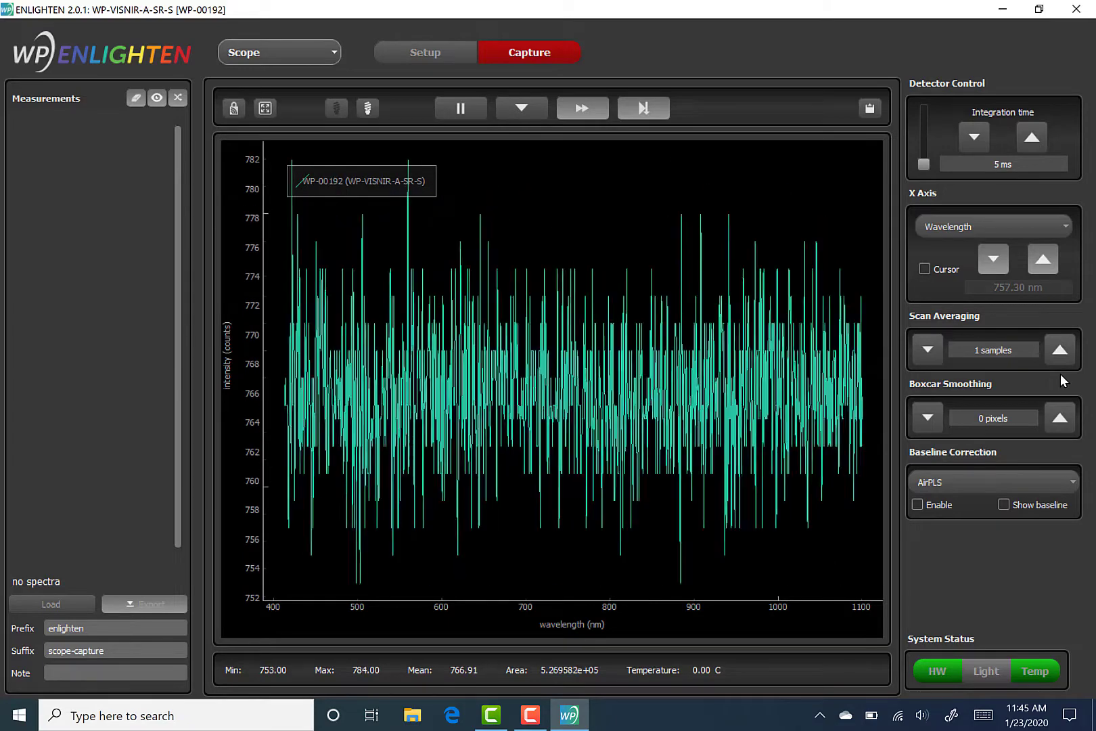
left_click(1059, 418)
left_click(1058, 418)
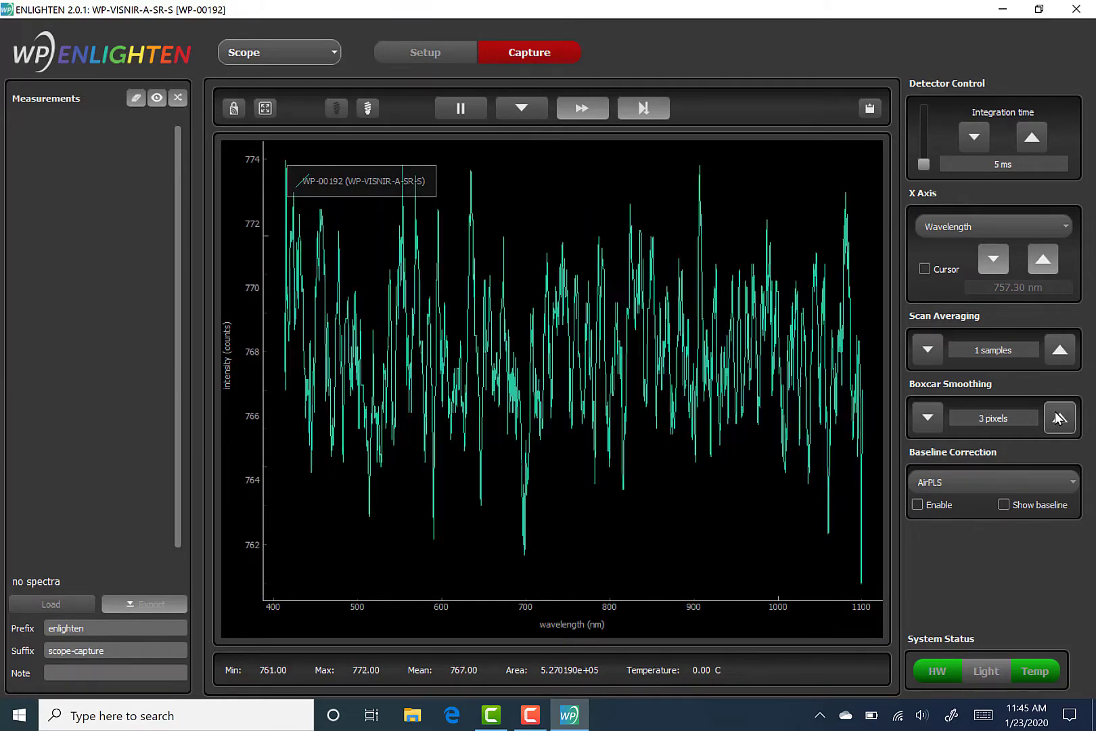
left_click(1059, 418)
left_click(1059, 418)
left_click(1059, 418)
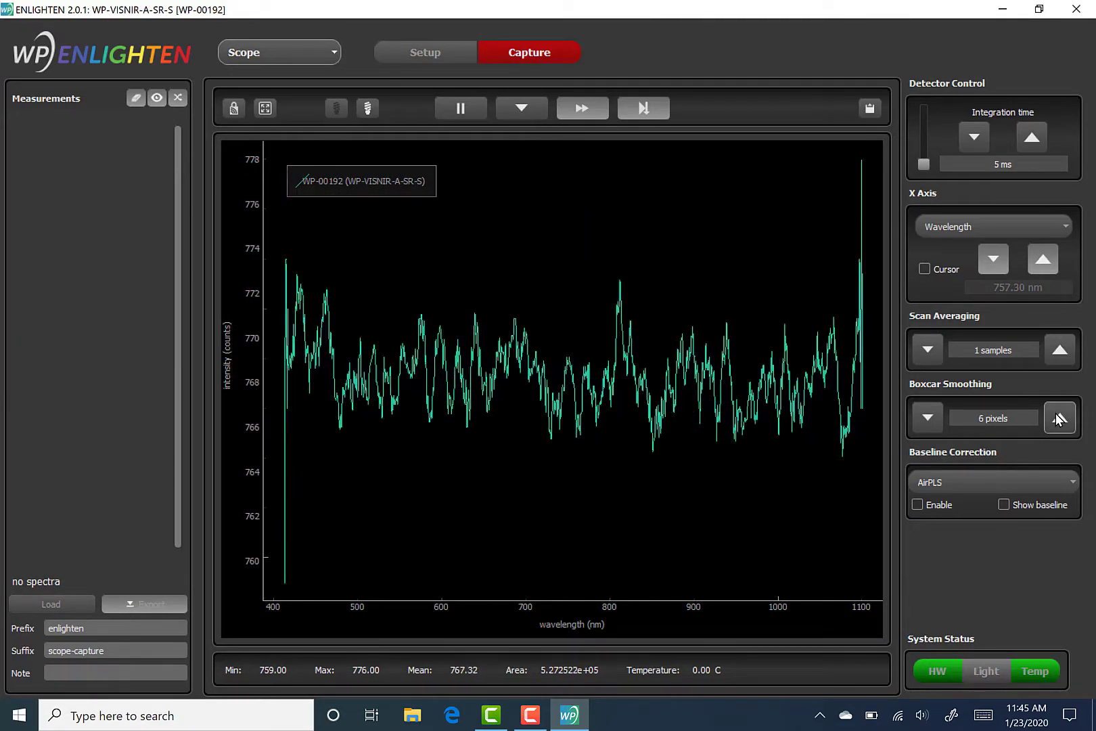
left_click(1059, 418)
triple_click(987, 414)
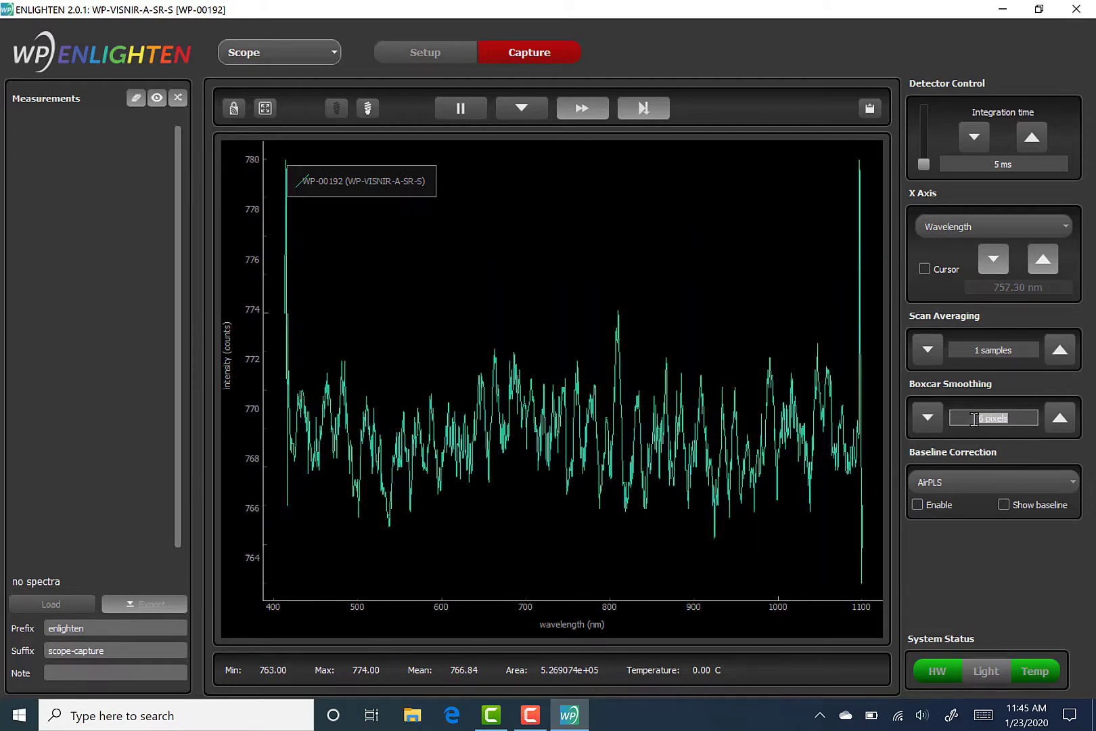
type("0")
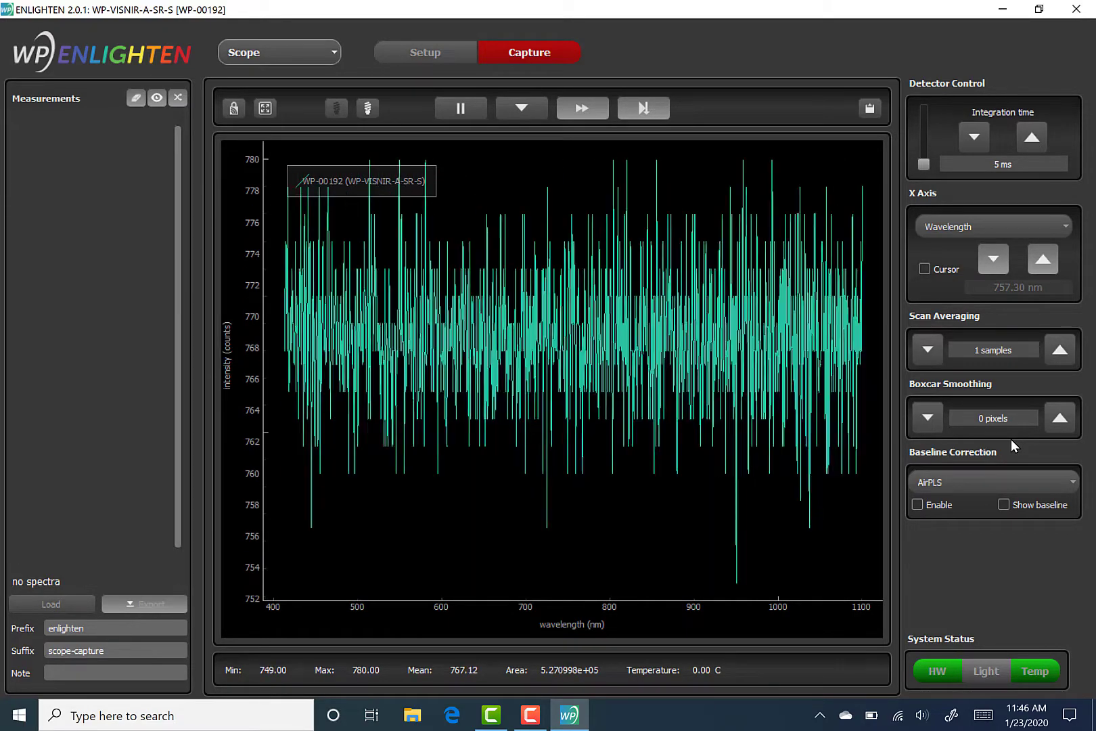
- Enable Kajfosz-Kwiatek baseline correction and overlay its ~760-count fitted baseline on the graph
left_click(928, 433)
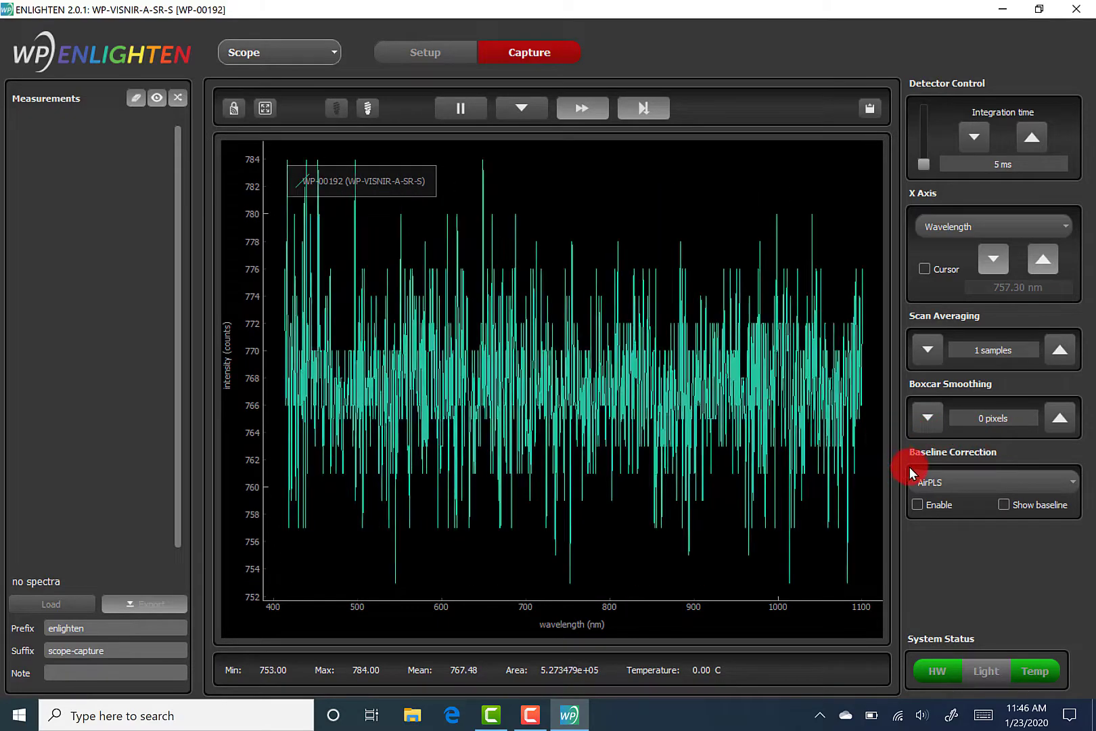
left_click(1015, 441)
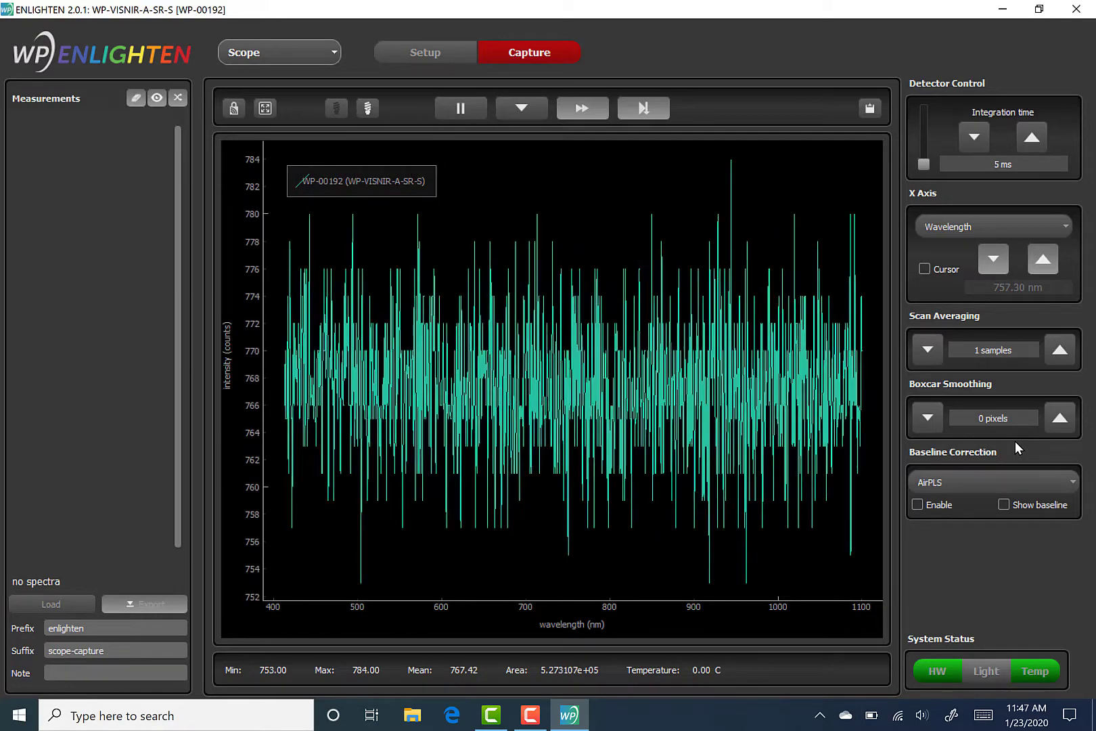
left_click(1065, 484)
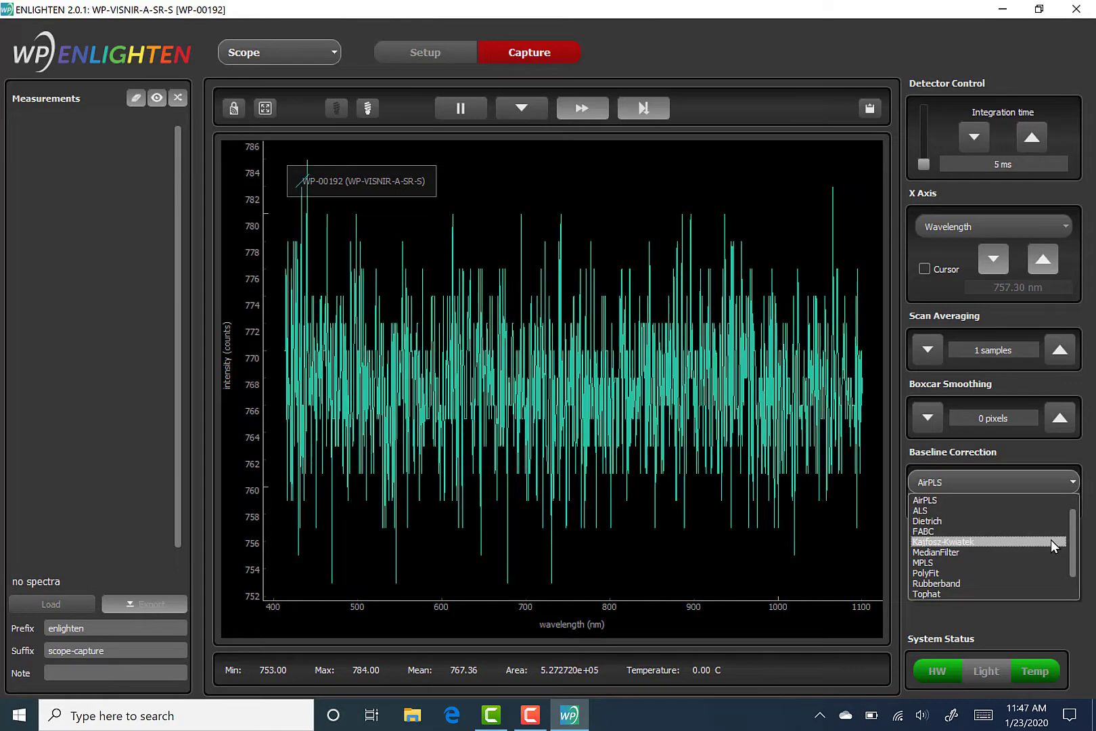
left_click(1050, 540)
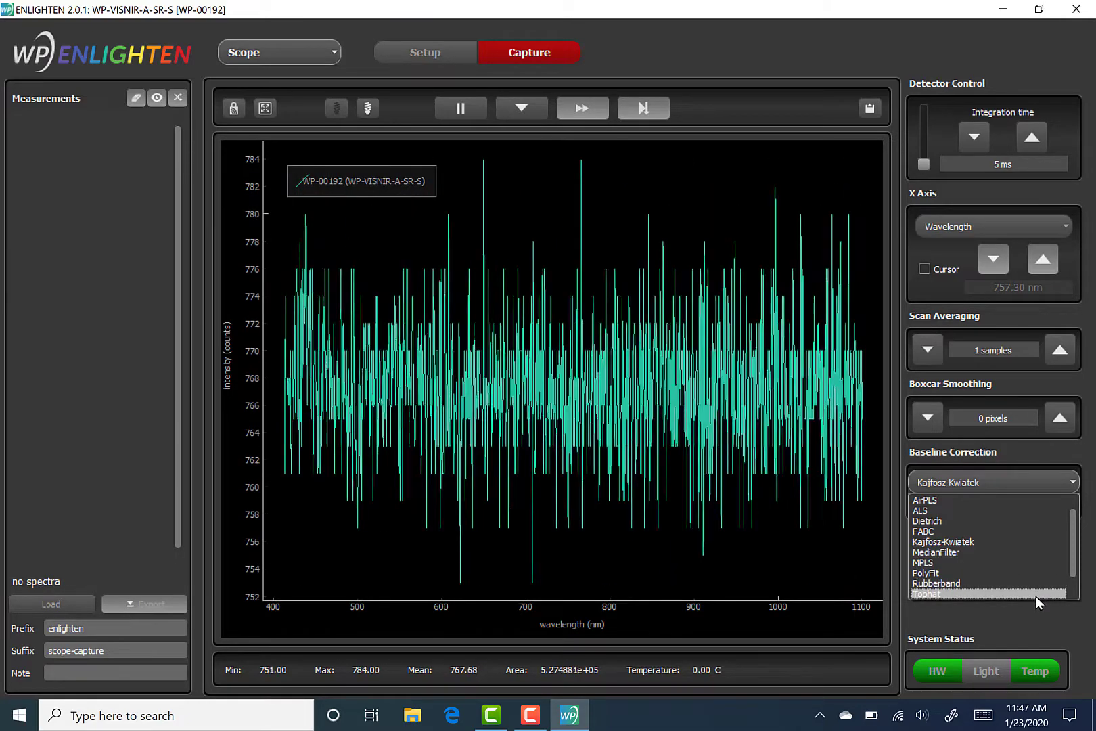
scroll(1036, 596, "down", 1)
key("Escape")
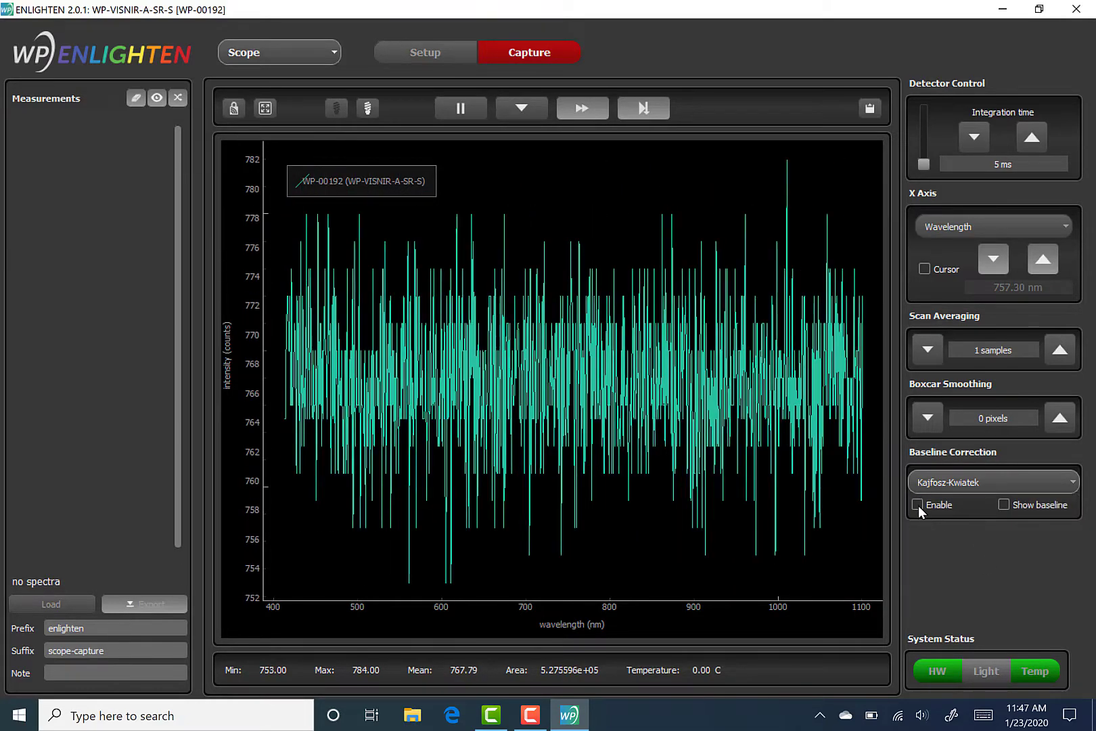
left_click(918, 504)
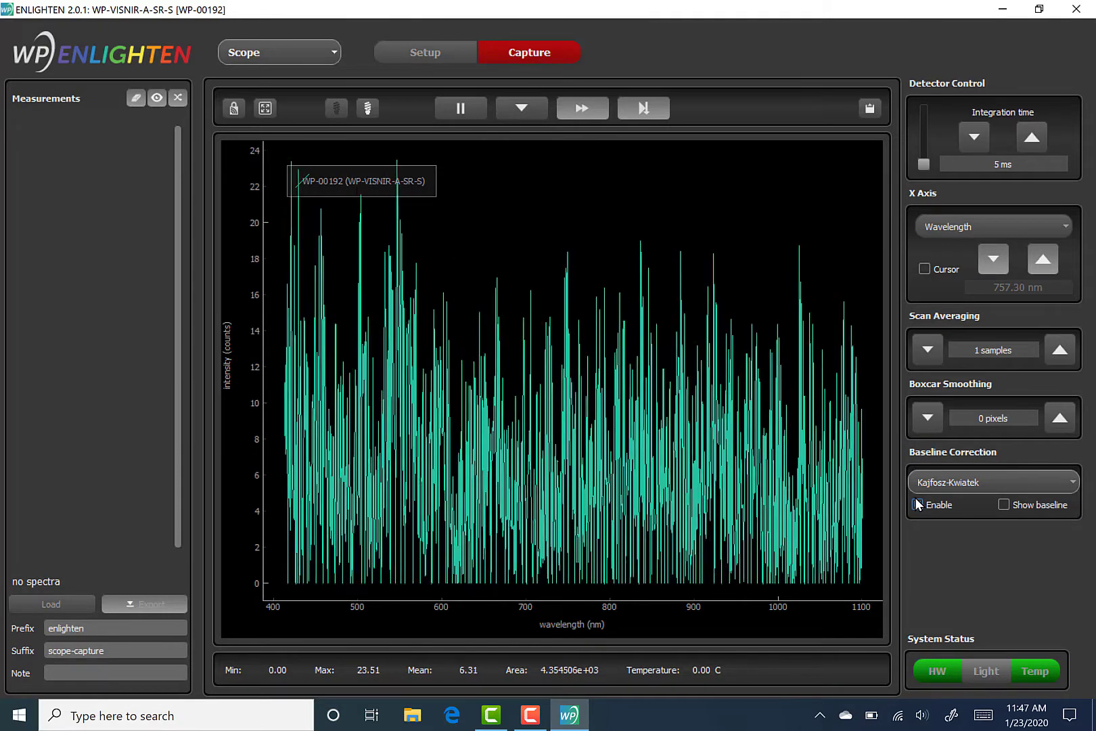
left_click(1002, 505)
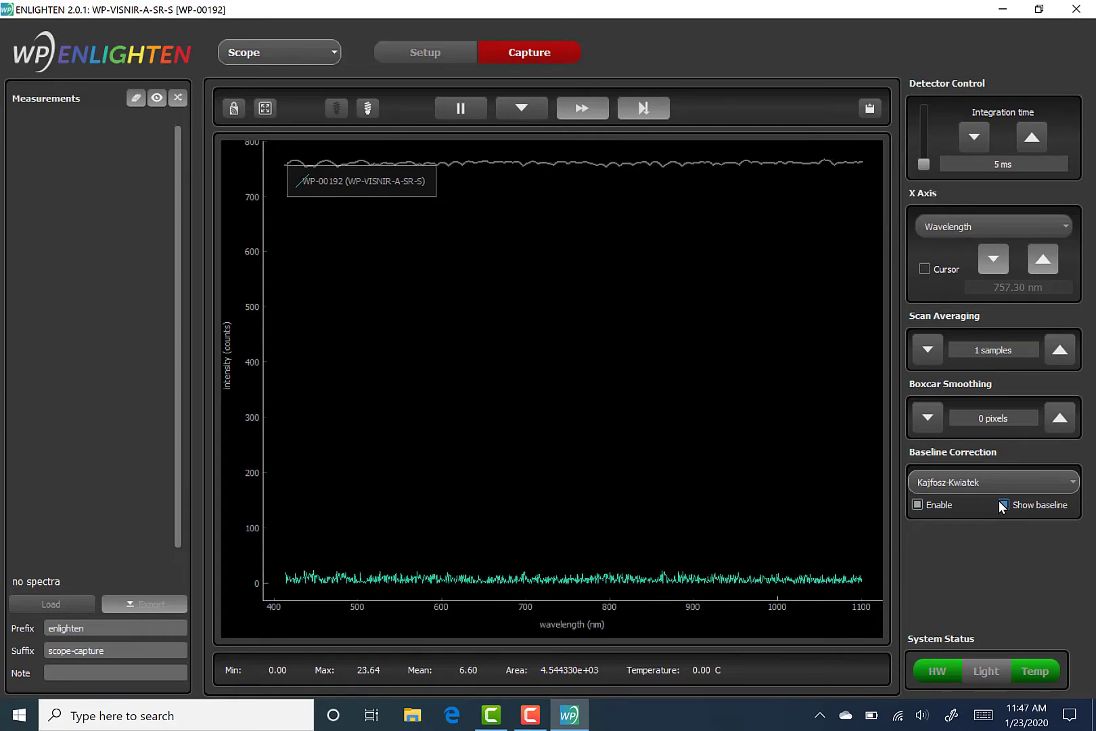